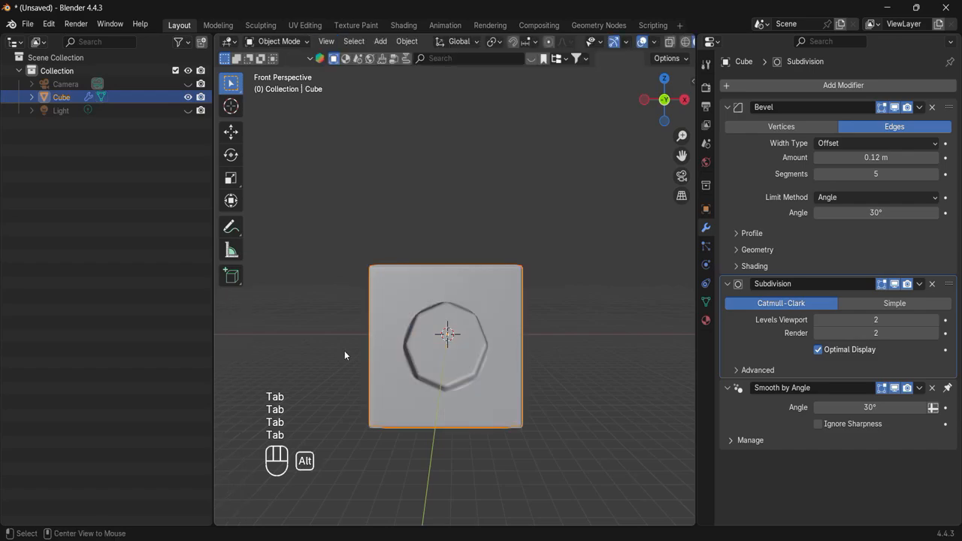
Step: Check the cube's base mesh in Edit Mode and apply its Subdivision modifier
key("Tab")
key("Tab")
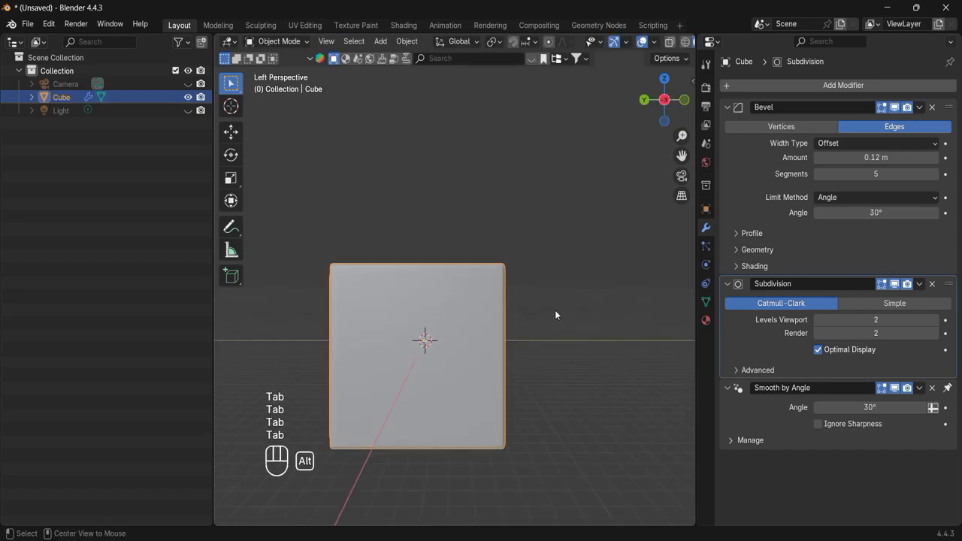
key("1")
key("Tab")
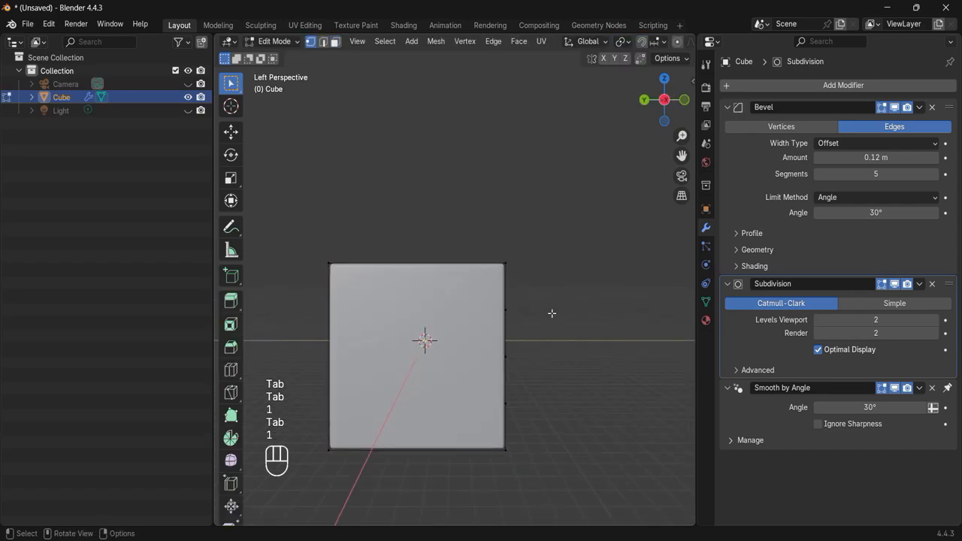
key("1")
key("Tab")
left_click(919, 284)
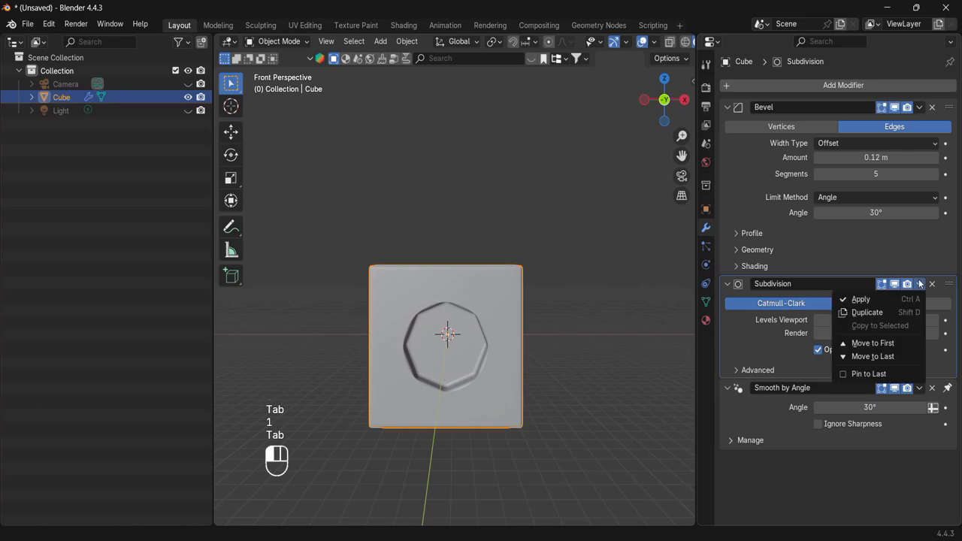
left_click(863, 299)
key("Tab")
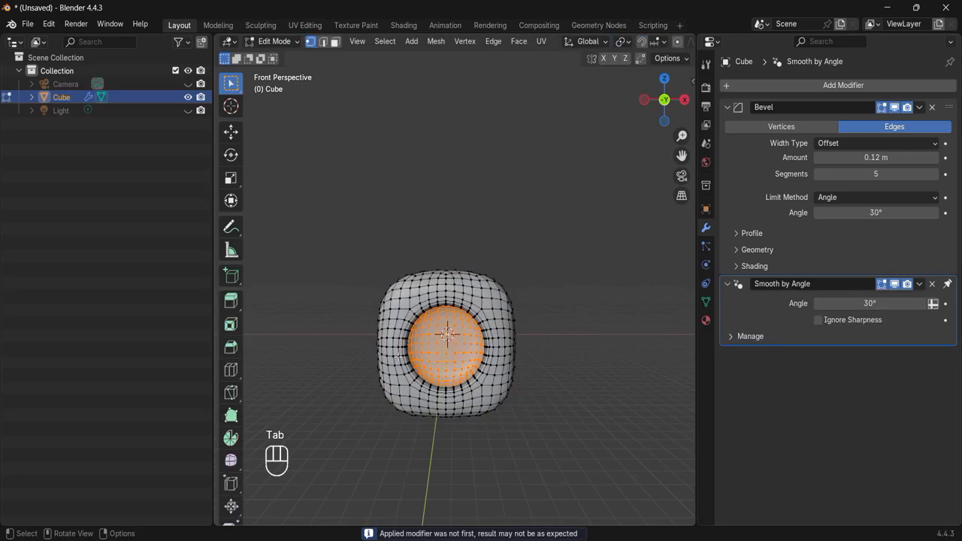
Step: Examine the cube's subdivided mesh and smooth shading, comparing Edit Mode with Object Mode
middle_click_drag(545, 326, 573, 416, "alt")
key("Tab")
key("Tab")
key("Tab")
middle_click_drag(539, 278, 489, 217, "alt")
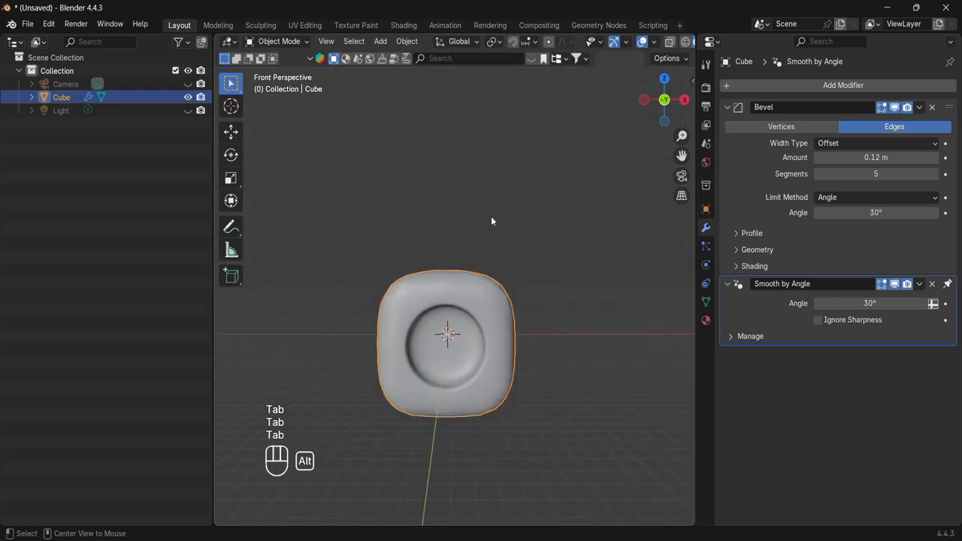
scroll(486, 329, "up", 1)
scroll(487, 330, "up", 2)
middle_click_drag(488, 347, 490, 308, "alt")
key("Tab")
key("Tab")
middle_click_drag(305, 356, 538, 269, "alt")
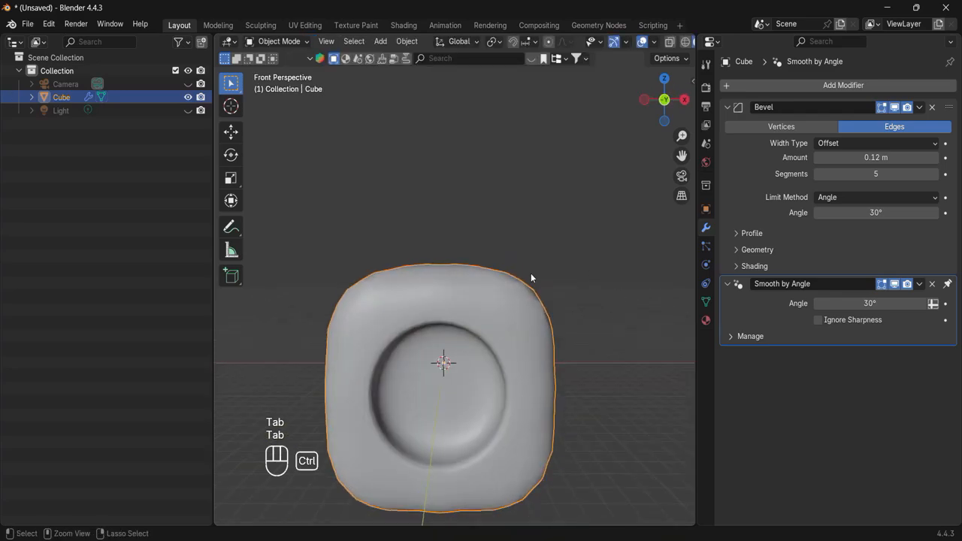
Step: Add a level 2 Subdivision modifier to the cube, apply it and check the denser mesh
key("ctrl+2")
left_click(919, 285)
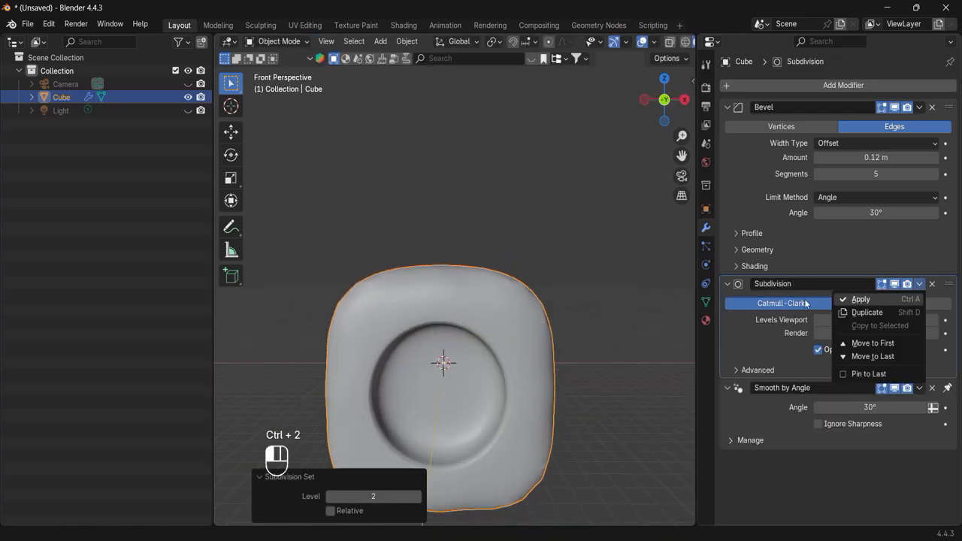
left_click(857, 300)
key("Tab")
key("Tab")
middle_click_drag(618, 289, 613, 340, "alt")
key("Tab")
key("Tab")
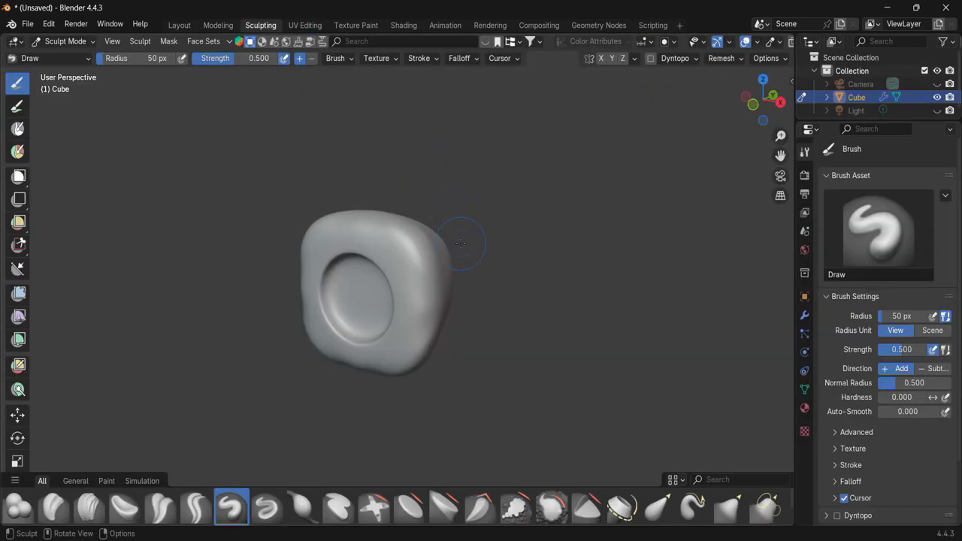
Step: Face the circular recess in front view and set the Draw brush's stroke method to Curve
key("KP_1")
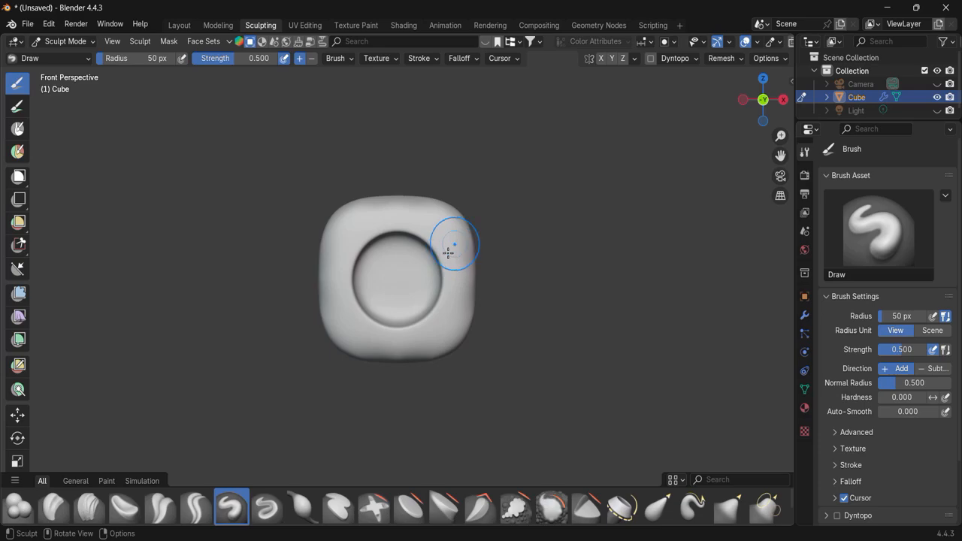
scroll(444, 257, "up", 4)
middle_click_drag(352, 310, 414, 316, "shift")
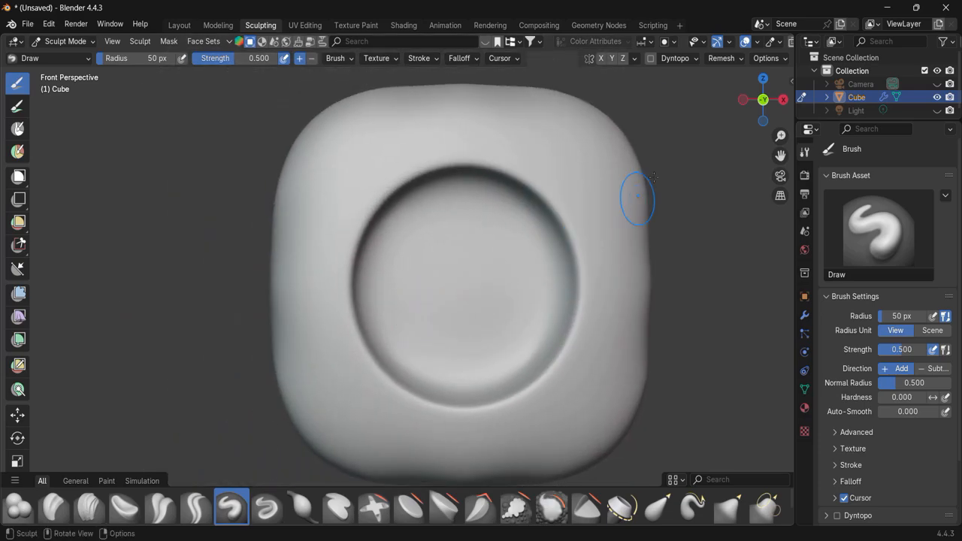
left_click(433, 57)
left_click(426, 85)
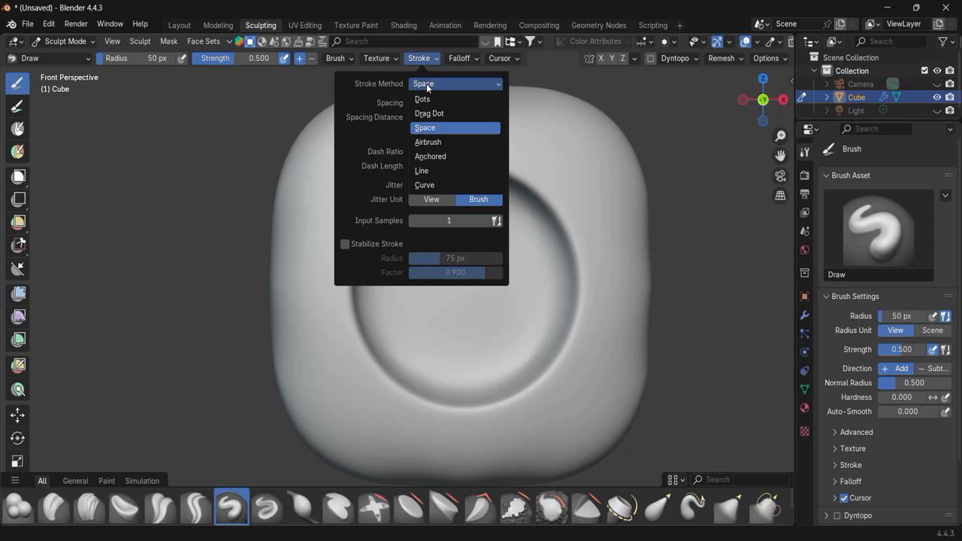
left_click(442, 185)
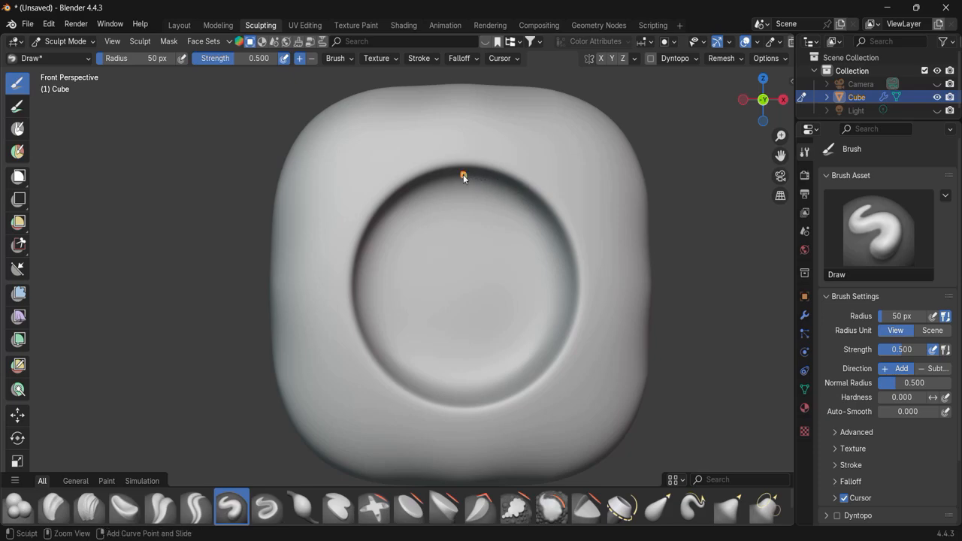
right_click(529, 200, "ctrl")
left_click_drag(559, 192, 435, 237)
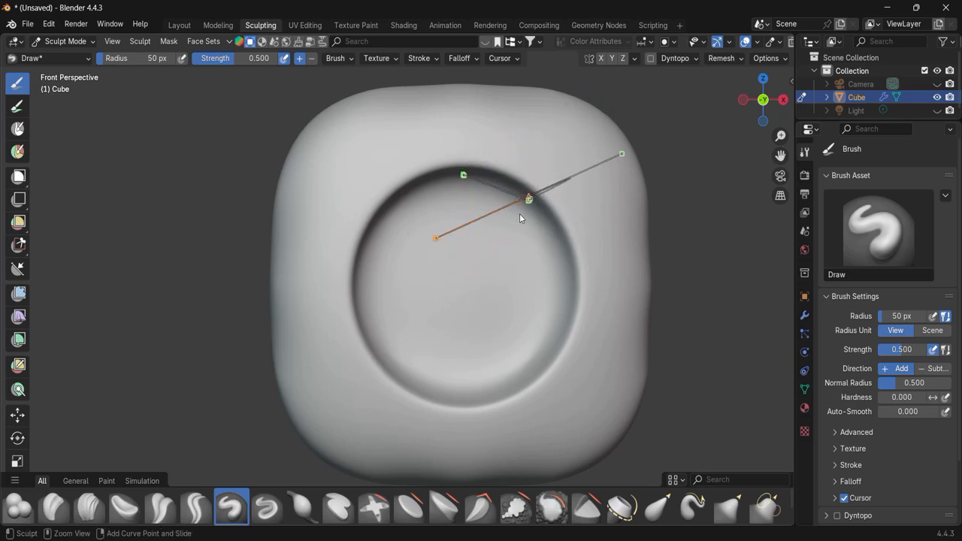
left_click(529, 217)
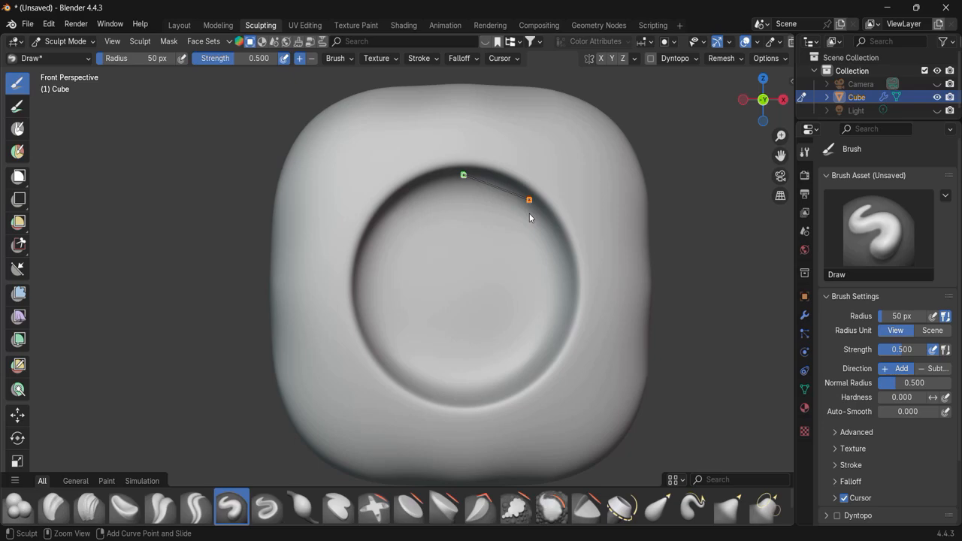
mouse_move(529, 199)
left_mouse_down()
mouse_move(543, 232)
mouse_move(551, 227)
left_mouse_up()
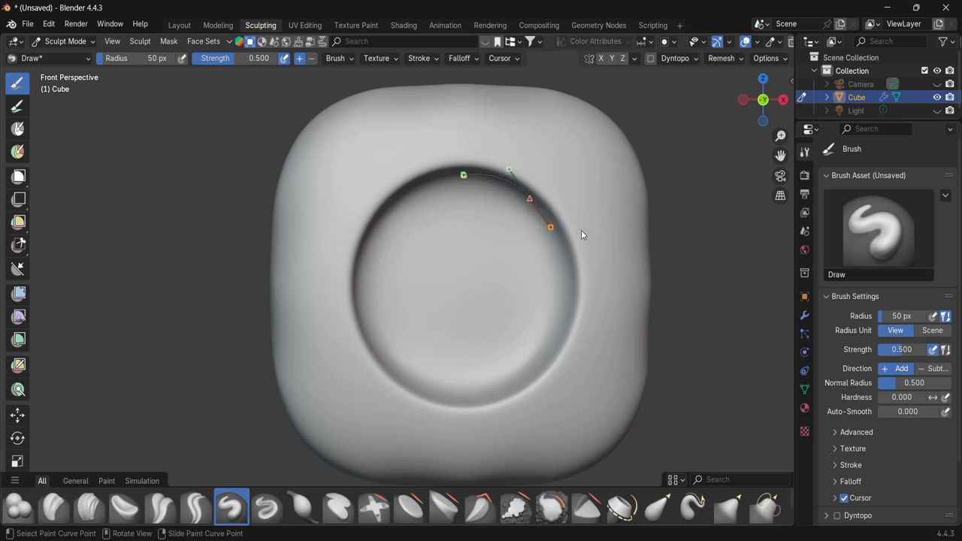
left_click(530, 214)
key("x")
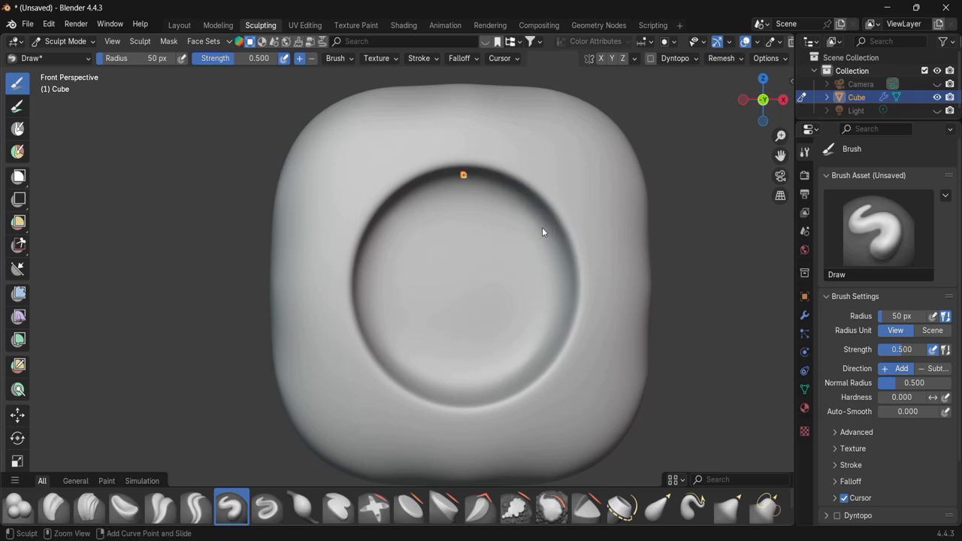
Step: Draw a closed paint curve from the topmost rim point around the circular recess, shaping its handles to follow the rim
mouse_move(571, 276)
left_mouse_down("ctrl")
mouse_move(574, 337)
mouse_move(609, 359)
mouse_move(589, 390)
left_mouse_up("ctrl")
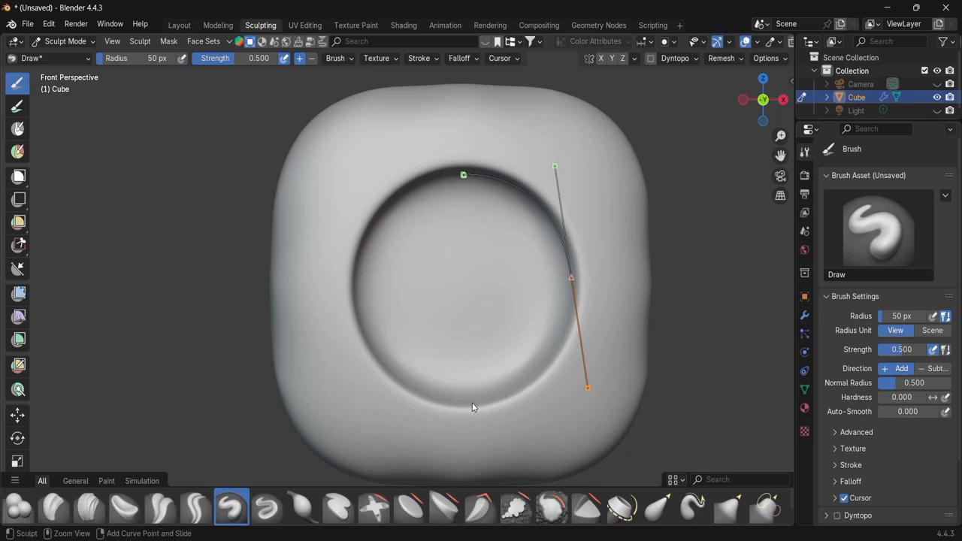
mouse_move(467, 409)
left_mouse_down("ctrl")
mouse_move(436, 421)
mouse_move(431, 410)
mouse_move(442, 427)
mouse_move(430, 412)
mouse_move(455, 407)
left_mouse_up("ctrl")
mouse_move(355, 294)
left_mouse_down("ctrl")
mouse_move(363, 281)
mouse_move(344, 230)
mouse_move(344, 181)
left_mouse_up("ctrl")
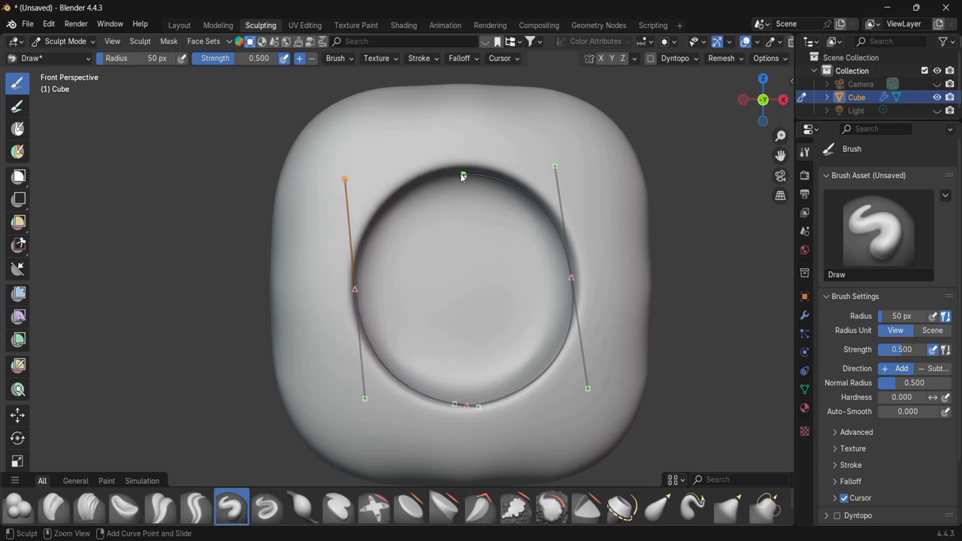
mouse_move(463, 177)
left_mouse_down("ctrl")
mouse_move(464, 191)
mouse_move(463, 173)
mouse_move(460, 186)
mouse_move(456, 176)
left_mouse_up("ctrl")
right_click_drag(456, 178, 462, 184, "ctrl")
key("ctrl+z")
key("ctrl+z")
mouse_move(462, 175)
right_mouse_down("ctrl")
mouse_move(463, 161)
mouse_move(485, 165)
mouse_move(459, 186)
mouse_move(468, 188)
mouse_move(466, 177)
right_mouse_up("ctrl")
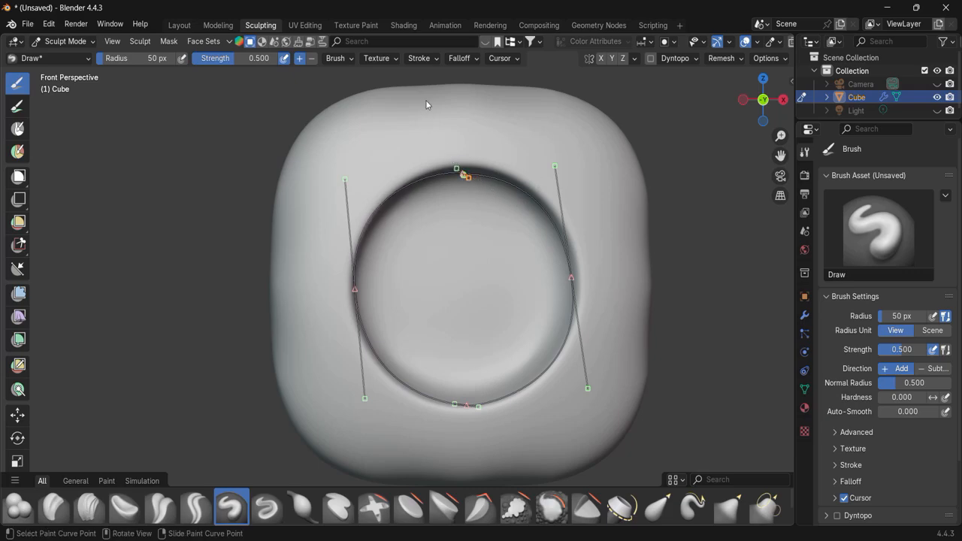
key("Return")
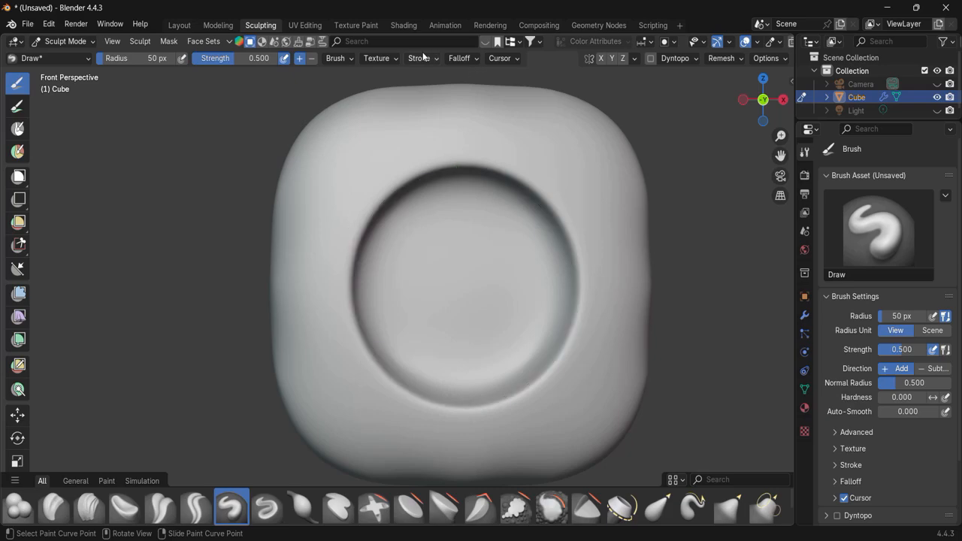
Step: Sculpt a Draw brush stroke along the paint curve around the recess rim and check the result in front view
left_click(420, 59)
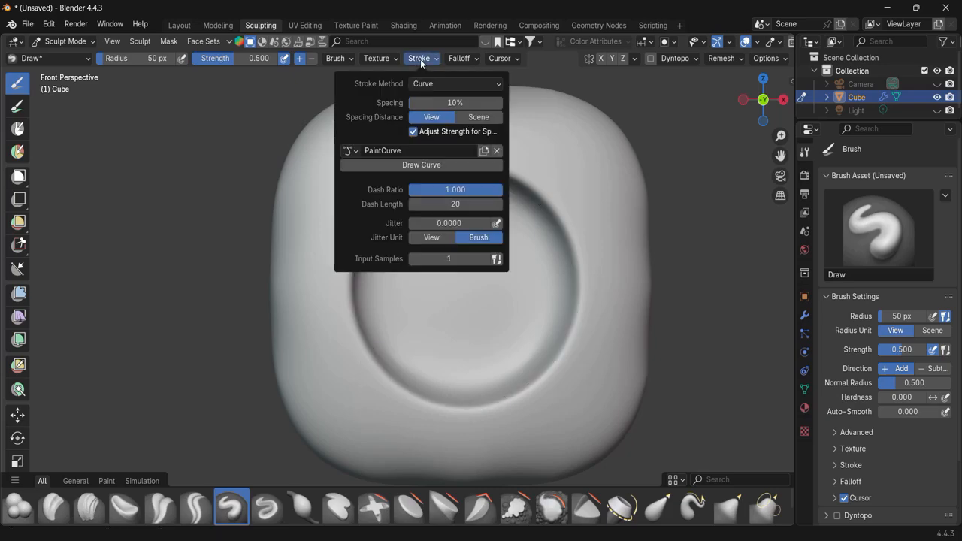
left_click(423, 165)
mouse_move(483, 242)
middle_mouse_down()
mouse_move(556, 185)
mouse_move(521, 223)
mouse_move(569, 196)
mouse_move(492, 252)
mouse_move(509, 236)
middle_mouse_up()
key("KP_1")
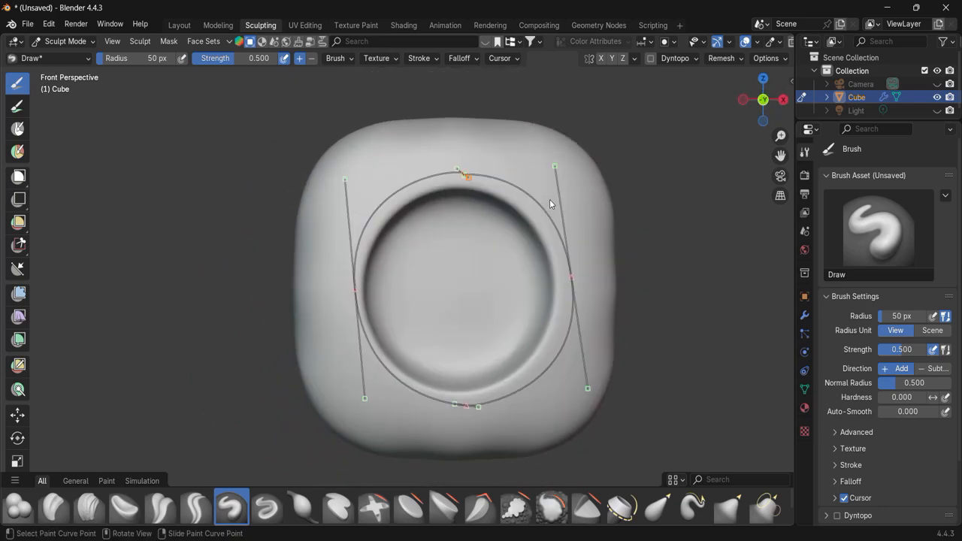
scroll(611, 249, "down", 2)
scroll(611, 249, "up", 1)
key("Return")
mouse_move(617, 248)
middle_mouse_down("shift")
mouse_move(634, 251)
mouse_move(608, 257)
mouse_move(615, 265)
middle_mouse_up("shift")
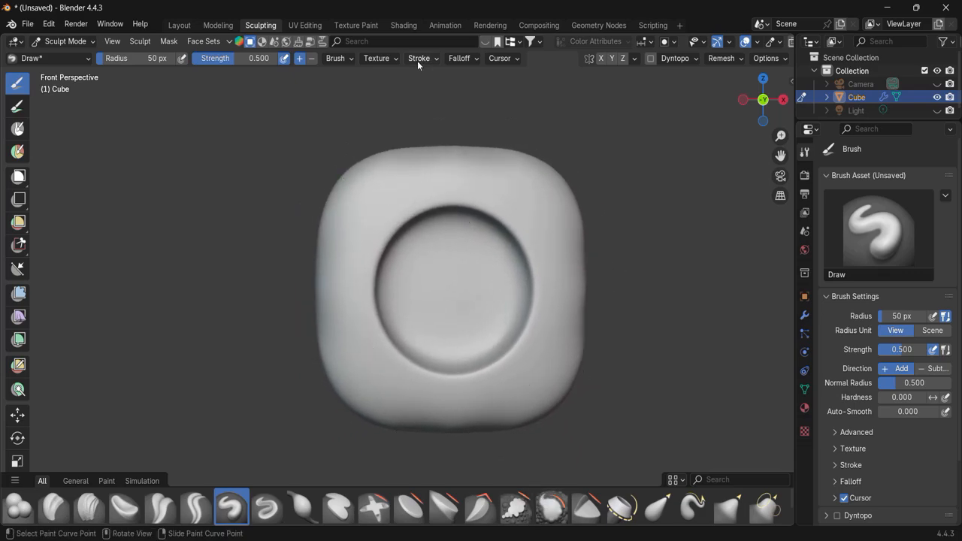
Step: Select the Crease Sharp brush and set its stroke method to Curve
left_click(196, 507)
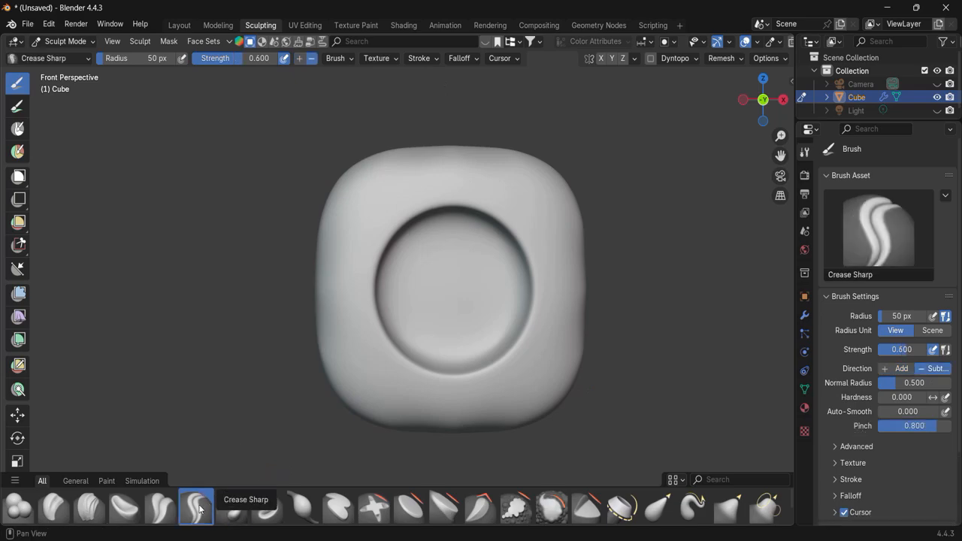
left_click(414, 59)
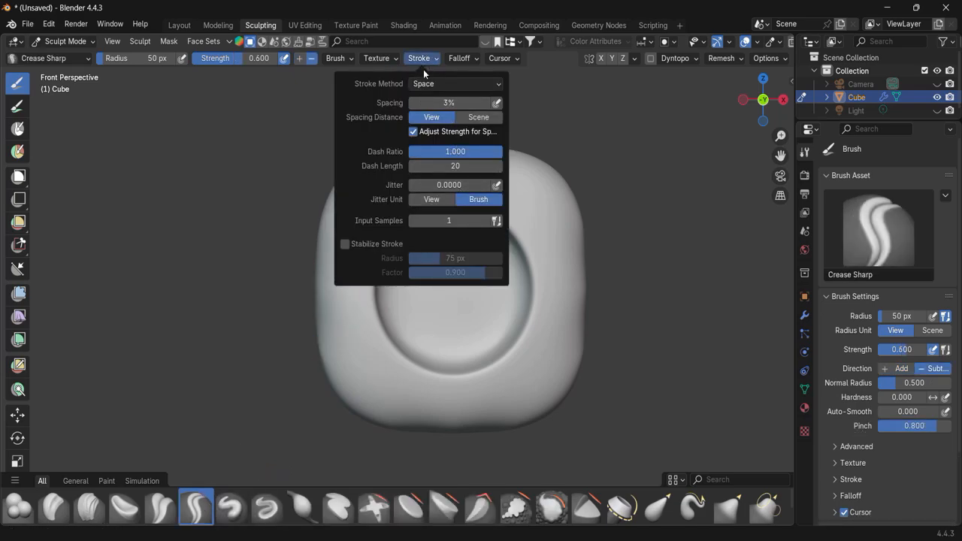
left_click(427, 84)
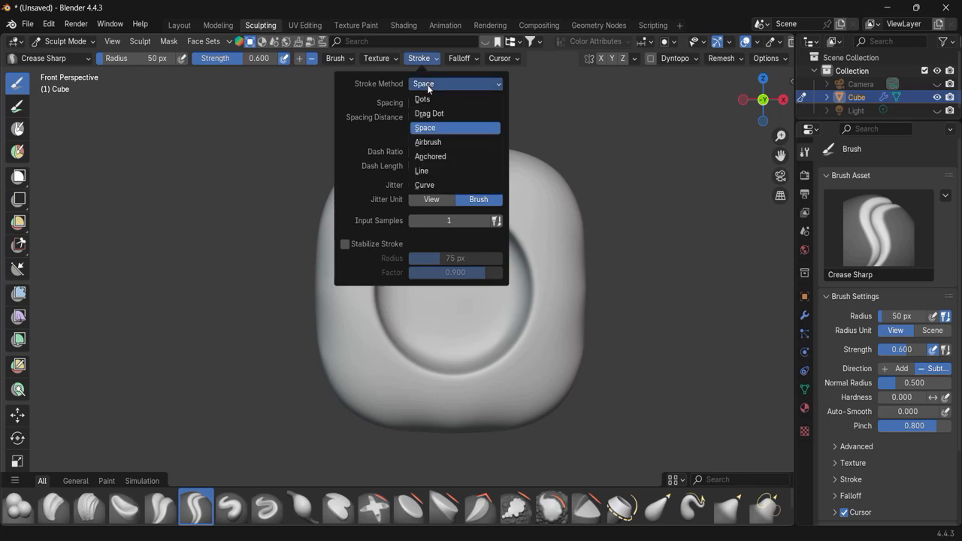
left_click(427, 186)
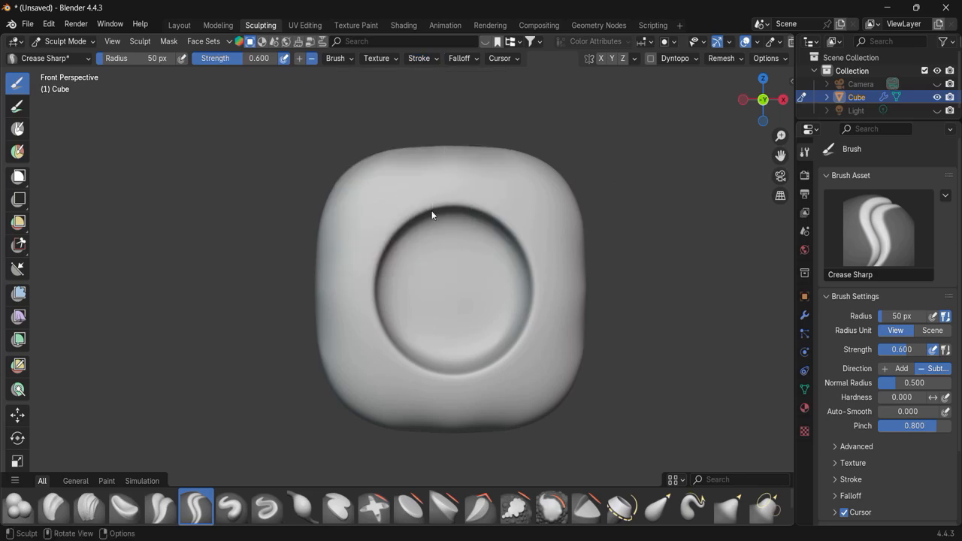
Step: Return to the Draw brush and sculpt its stroke along the paint curve around the front recess
left_click(230, 508)
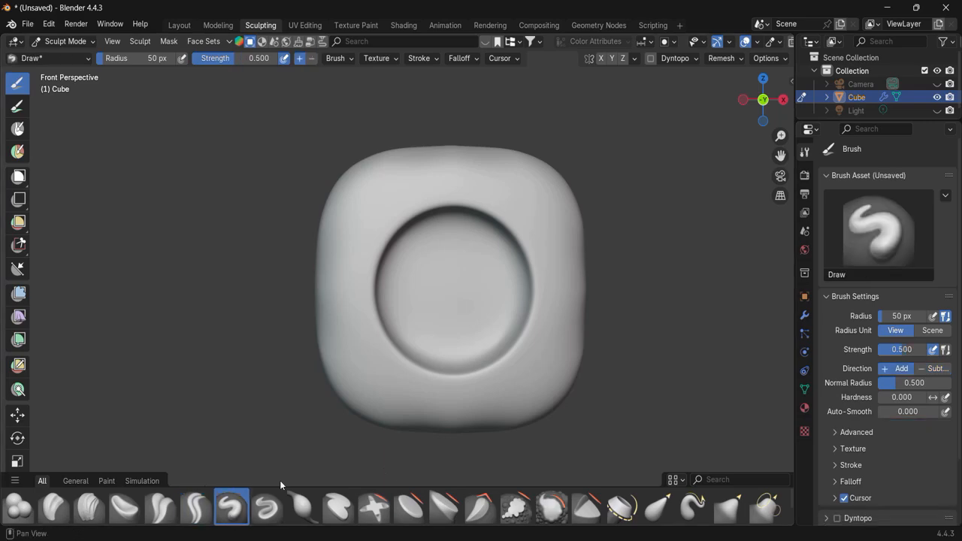
left_click(427, 59)
left_click(456, 166)
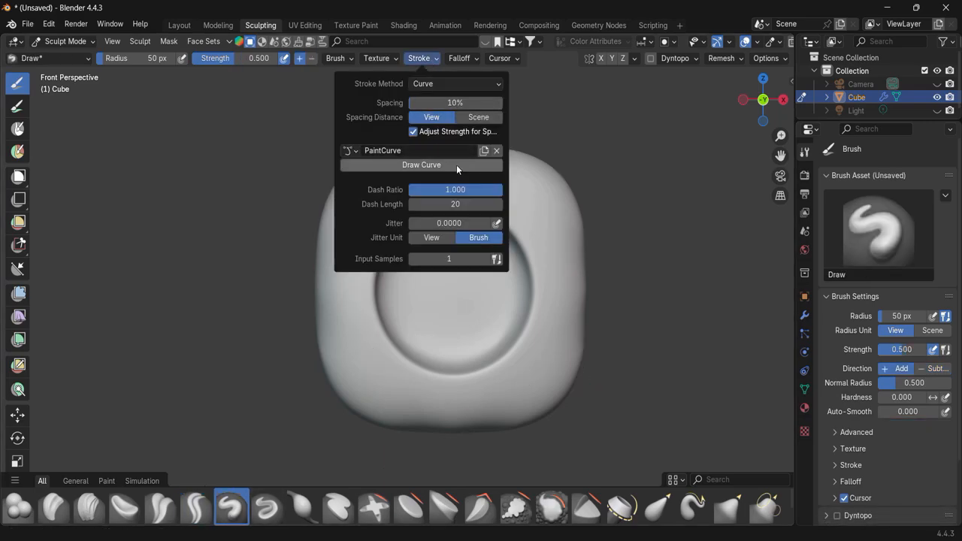
mouse_move(617, 251)
middle_mouse_down()
mouse_move(563, 298)
mouse_move(624, 327)
mouse_move(597, 358)
mouse_move(513, 282)
mouse_move(424, 312)
mouse_move(496, 319)
mouse_move(542, 298)
middle_mouse_up()
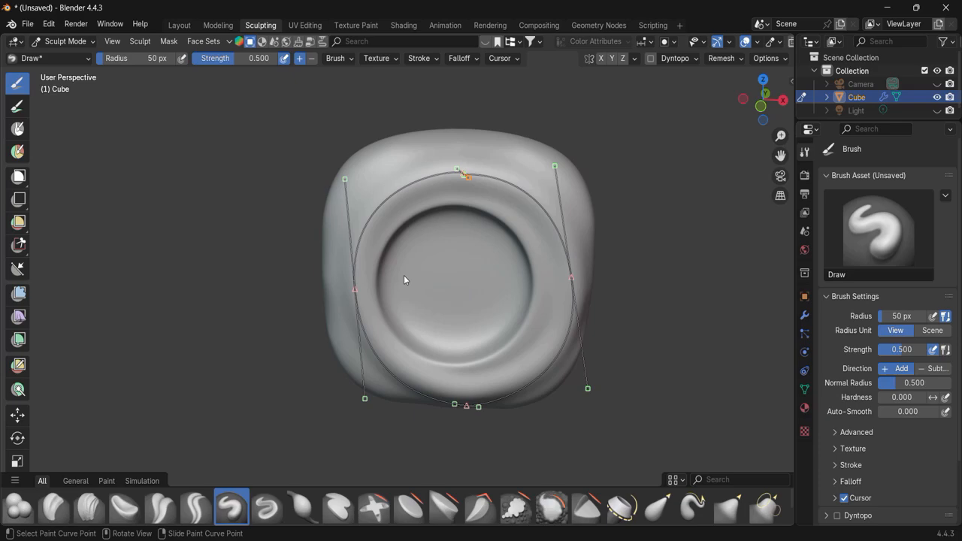
Step: Sculpt the same paint curve with the Draw brush on the cube's back and try scaling the curve
mouse_move(467, 235)
middle_mouse_down()
mouse_move(441, 233)
mouse_move(314, 308)
mouse_move(195, 241)
mouse_move(432, 281)
mouse_move(408, 294)
mouse_move(472, 285)
mouse_move(436, 236)
mouse_move(481, 230)
middle_mouse_up()
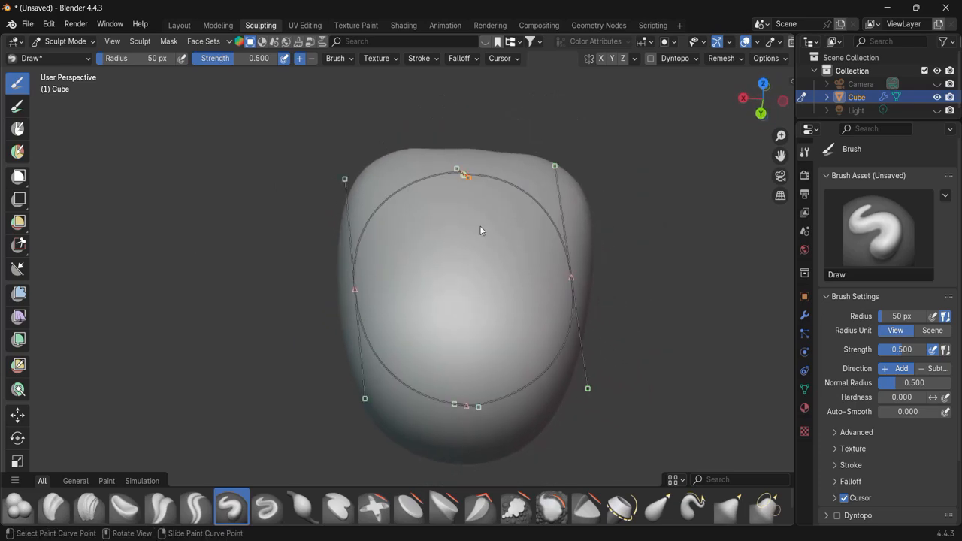
left_click(419, 58)
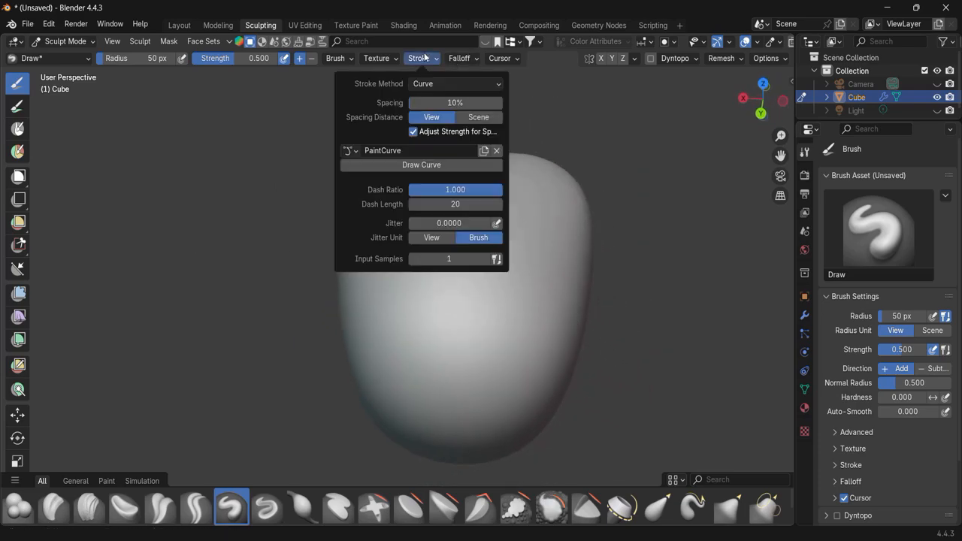
left_click(418, 168)
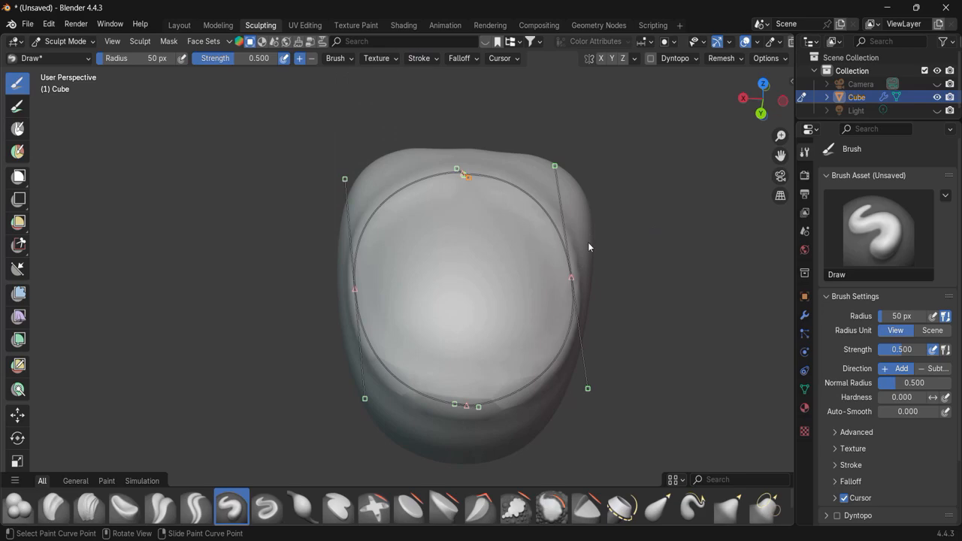
key("s")
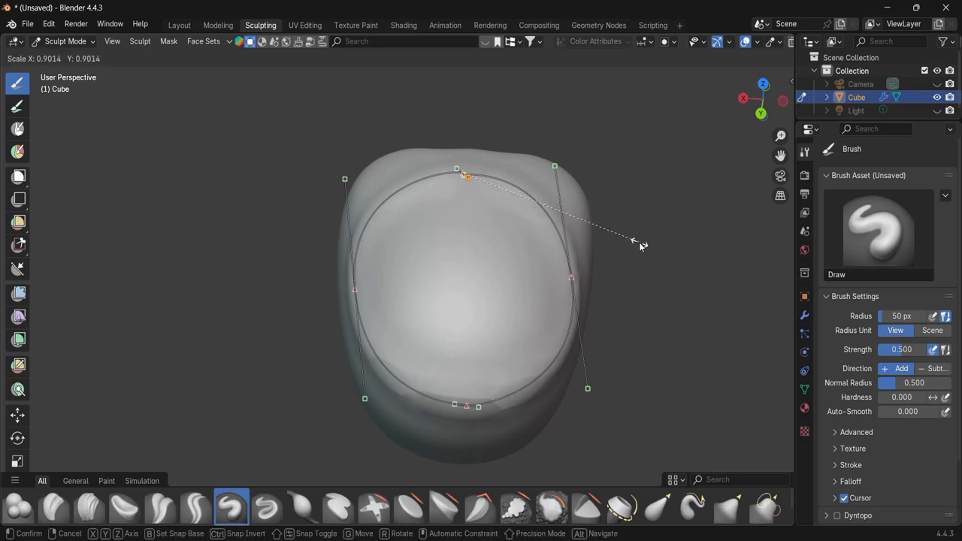
key("Escape")
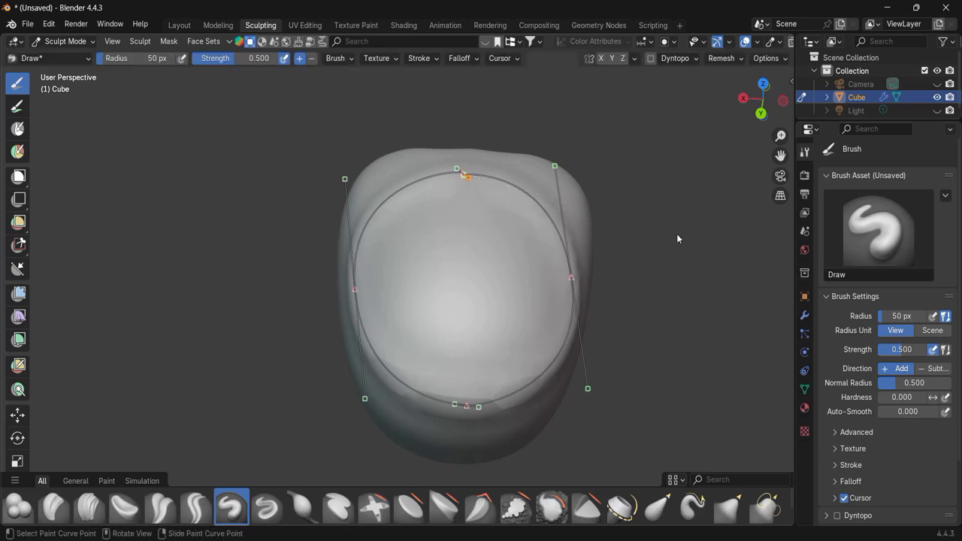
Step: Select all points of the paint curve on the cube's back and scale the curve down
left_click(571, 277)
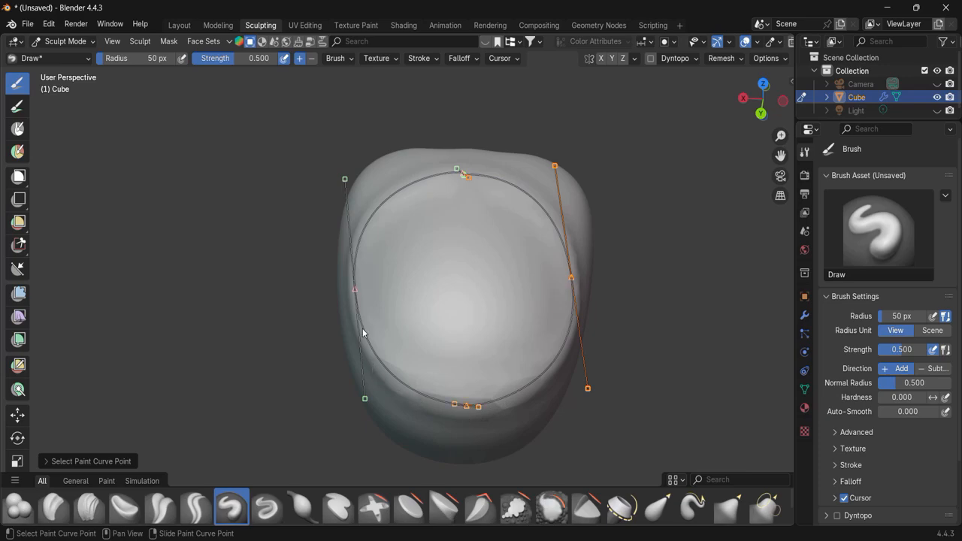
left_click(355, 288, "shift")
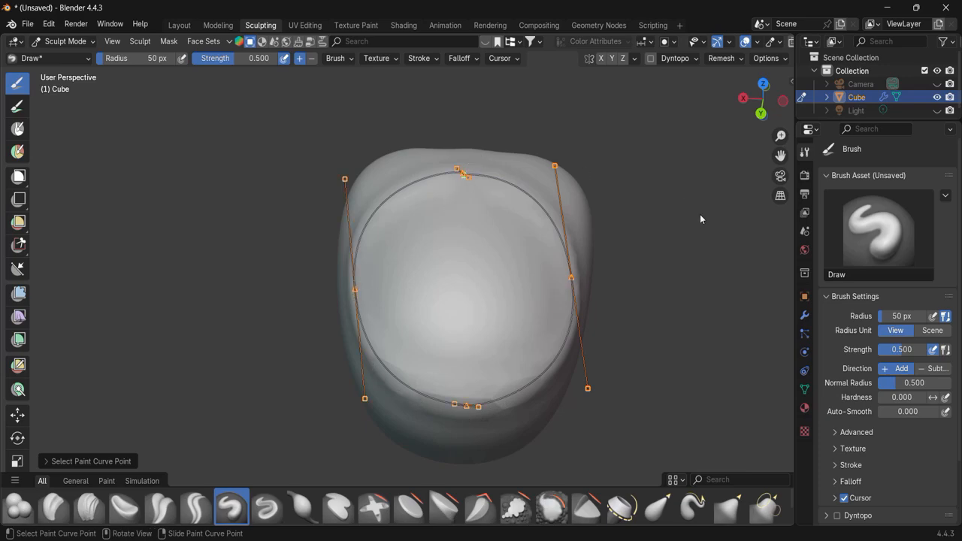
key("s")
key("Escape")
key("s")
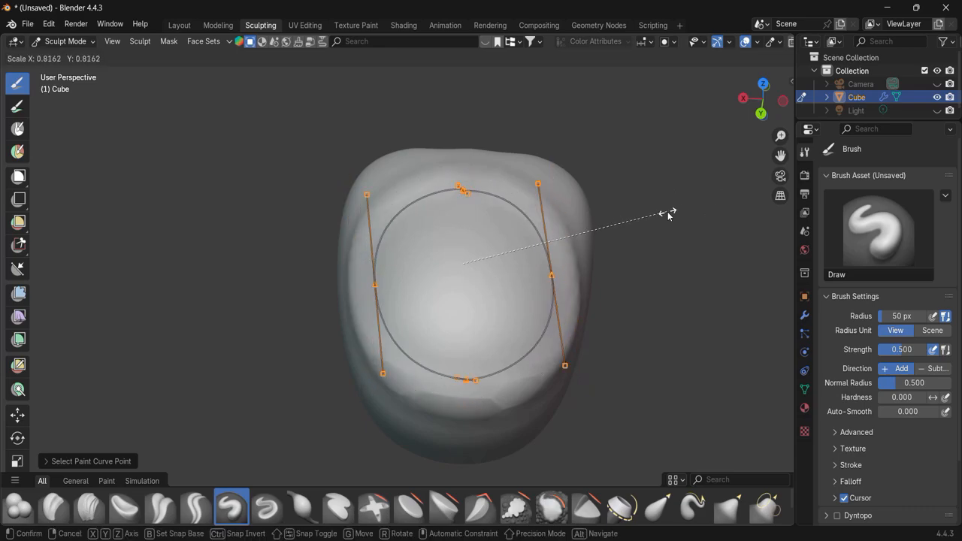
left_click(633, 224)
Step: Shrink and centre the paint curve on the back face, and sculpt the Draw brush stroke along it
key("g")
left_click(452, 283)
key("g")
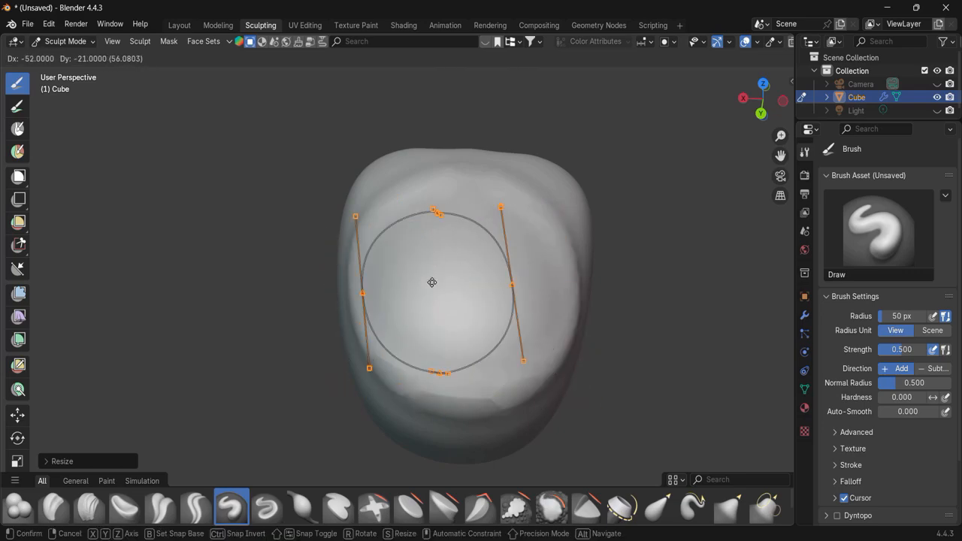
left_click(517, 283)
key("g")
left_click(472, 307)
key("s")
left_click(515, 287)
key("g")
left_click(499, 281)
left_click(429, 59)
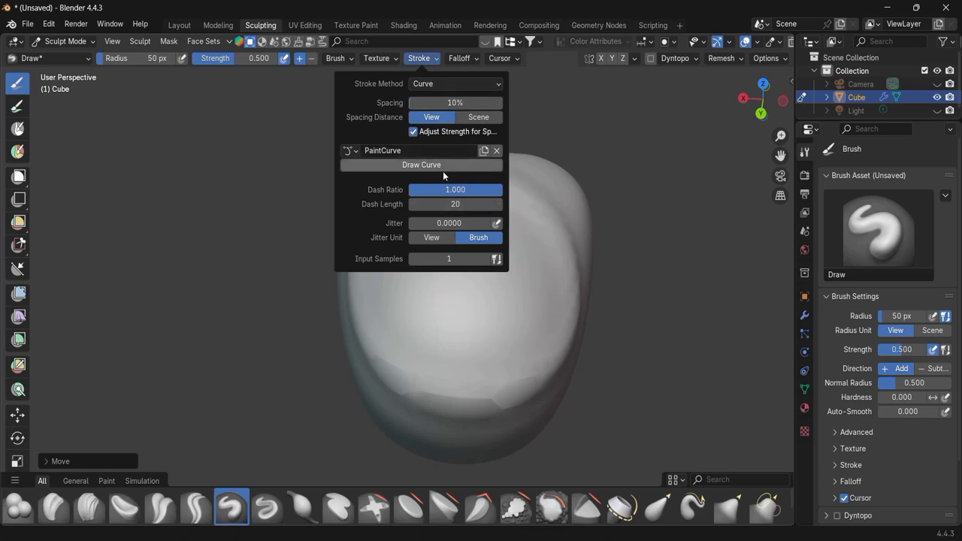
left_click(441, 169)
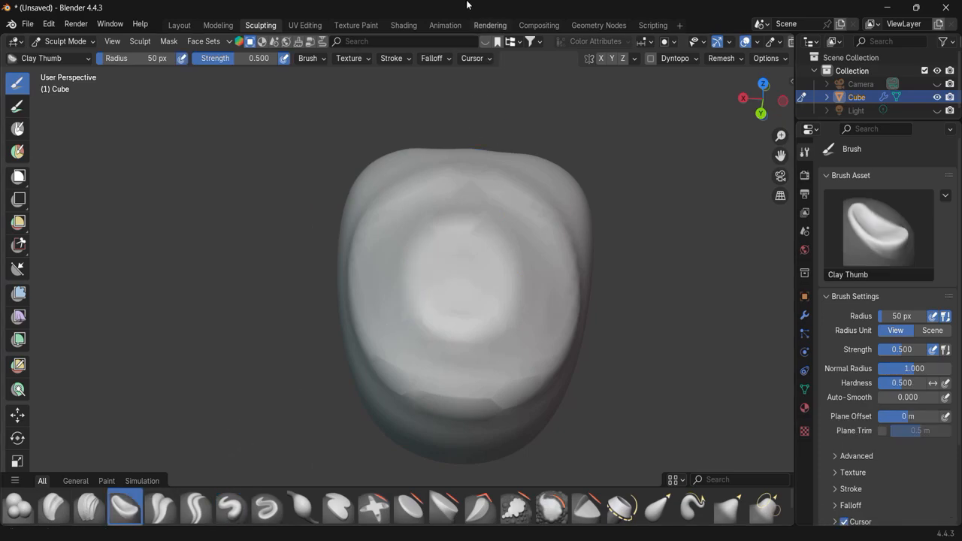
Step: Select the Clay Thumb brush and set its stroke method to Curve
left_click(398, 59)
left_click(415, 84)
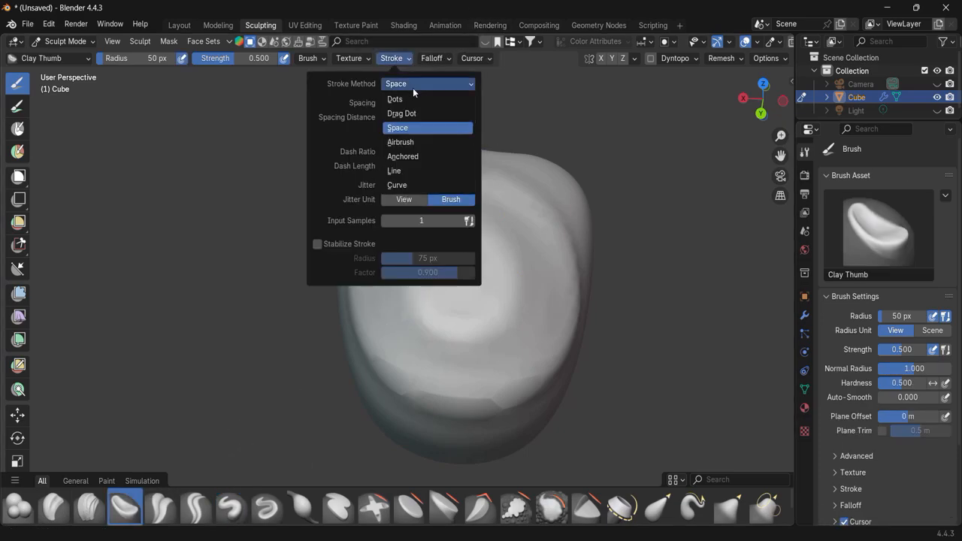
left_click(397, 185)
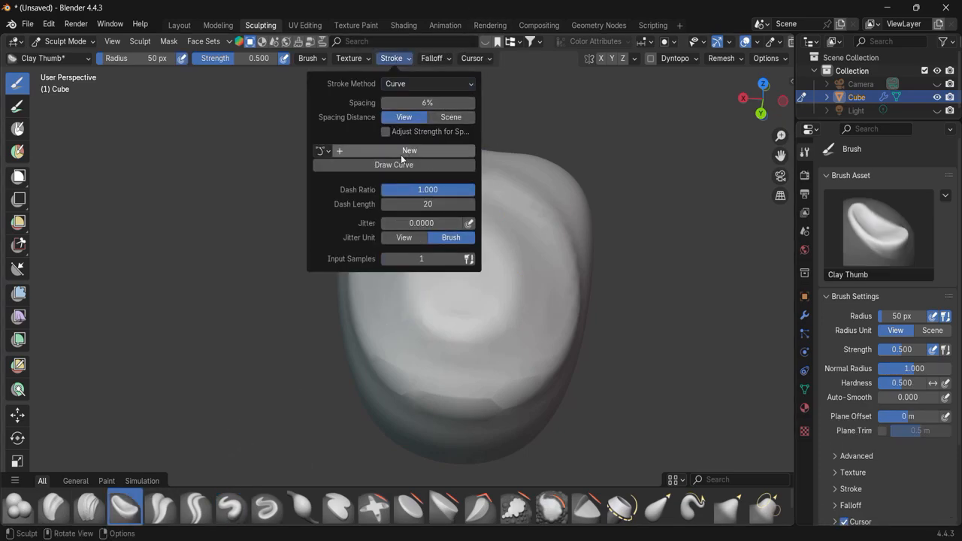
left_click(410, 60)
left_click(410, 61)
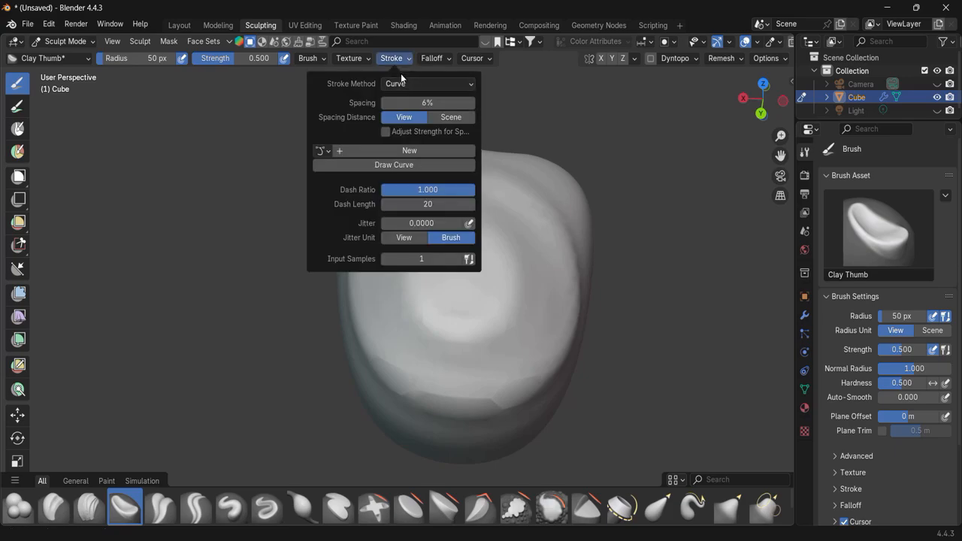
Step: Check which paint curve is assigned to the Draw brush
left_click(231, 506)
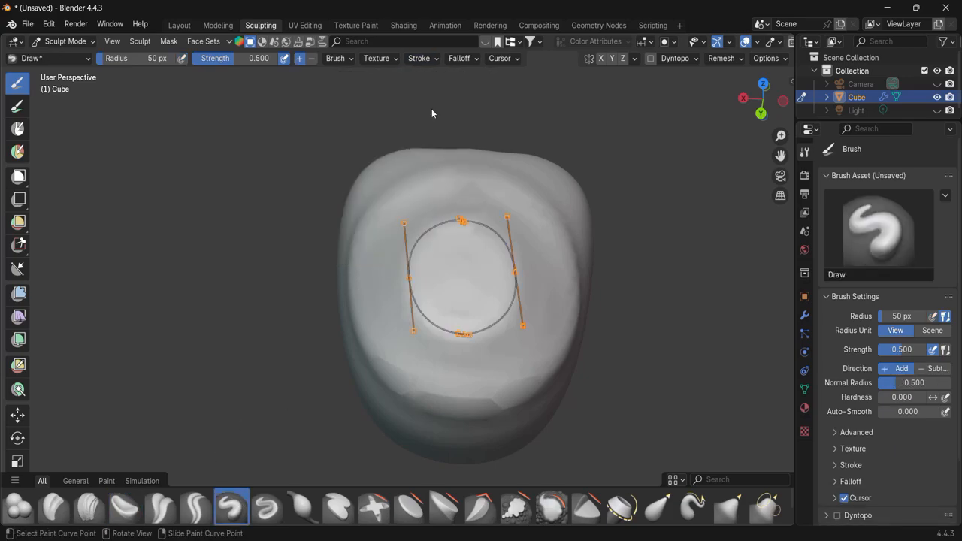
left_click(416, 58)
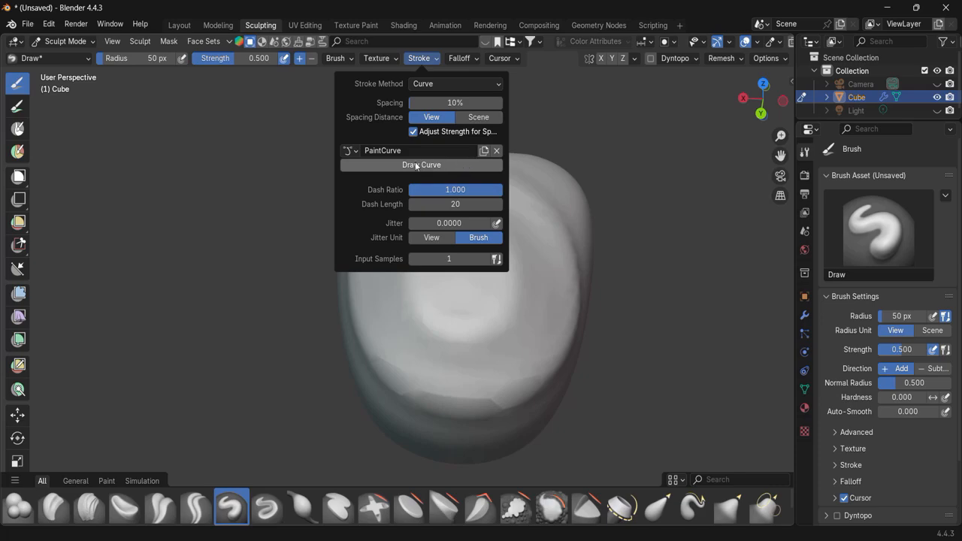
left_click(350, 151)
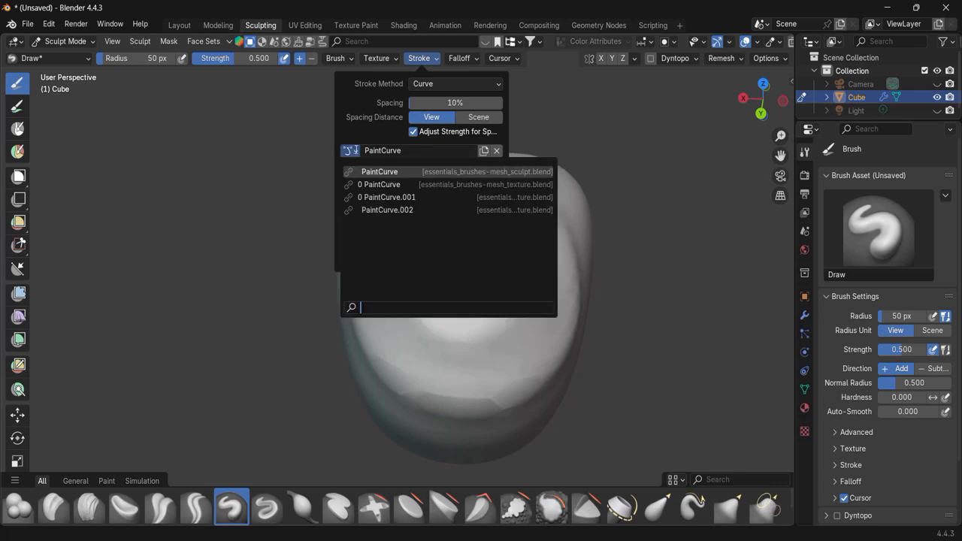
Step: Assign the existing PaintCurve to the Clay Thumb brush and sculpt its stroke along the curve on the back face
left_click(125, 508)
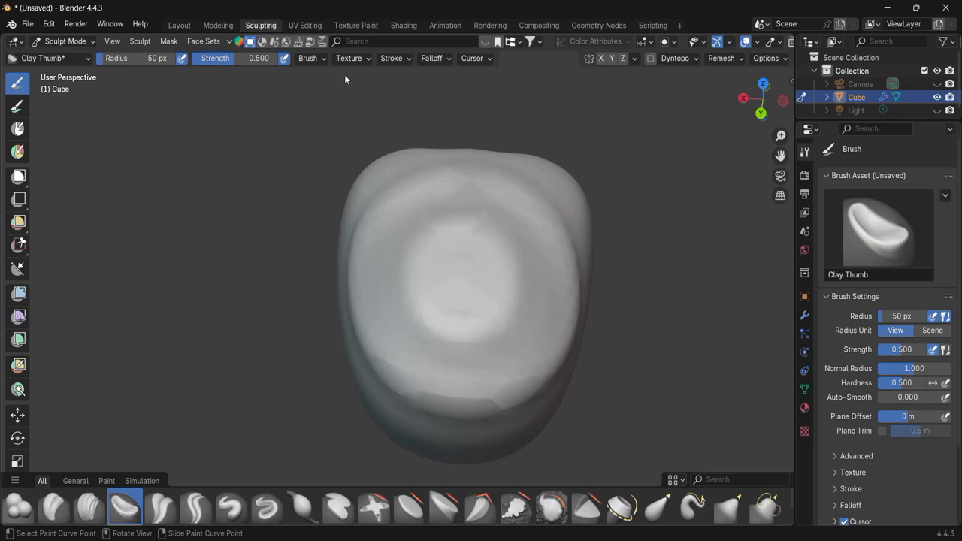
left_click(400, 54)
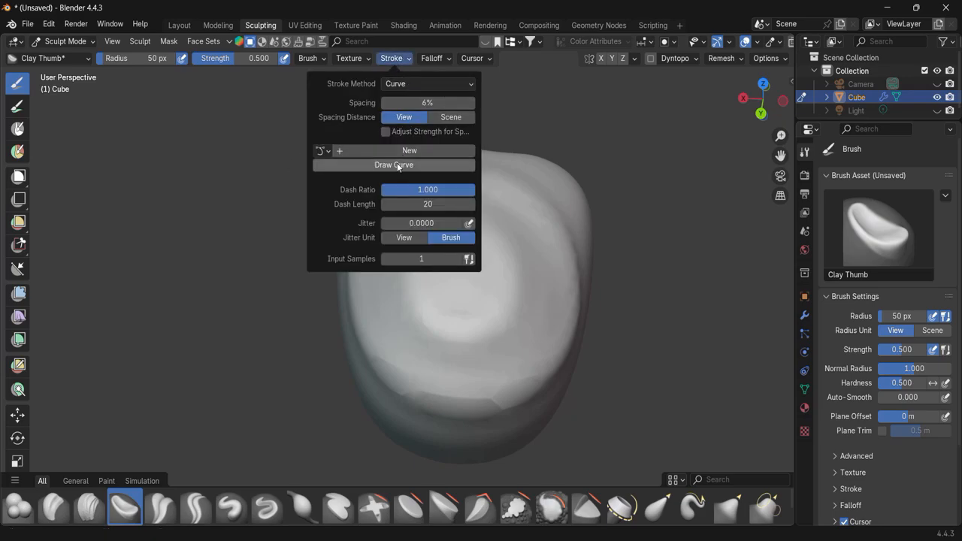
left_click(320, 151)
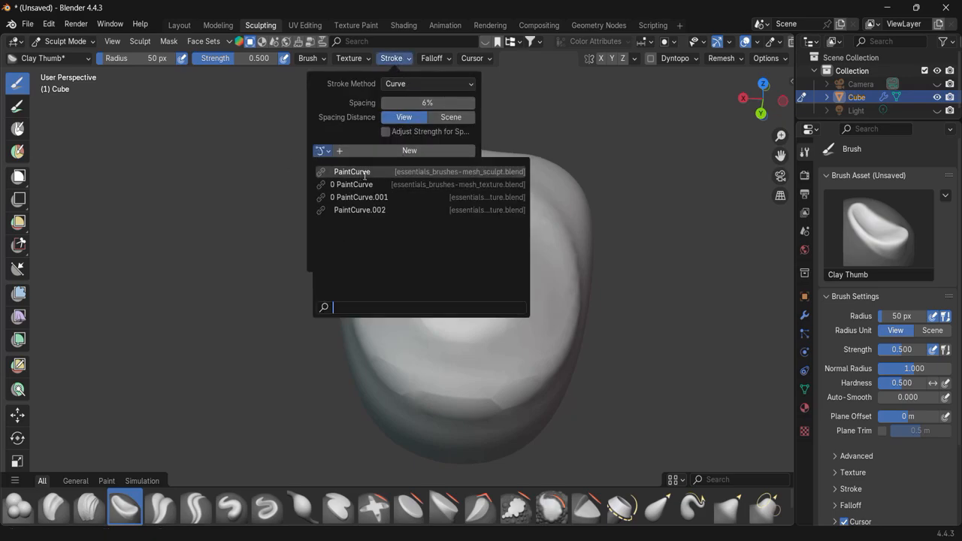
left_click(347, 172)
left_click(383, 166)
Step: Move the paint curve onto the cube's underside and enlarge it to span most of that face
mouse_move(456, 279)
middle_mouse_down()
mouse_move(544, 269)
mouse_move(520, 321)
mouse_move(463, 295)
mouse_move(336, 279)
mouse_move(244, 179)
mouse_move(402, 72)
mouse_move(406, 206)
mouse_move(416, 169)
middle_mouse_up()
middle_click_drag(505, 225, 485, 170, "shift")
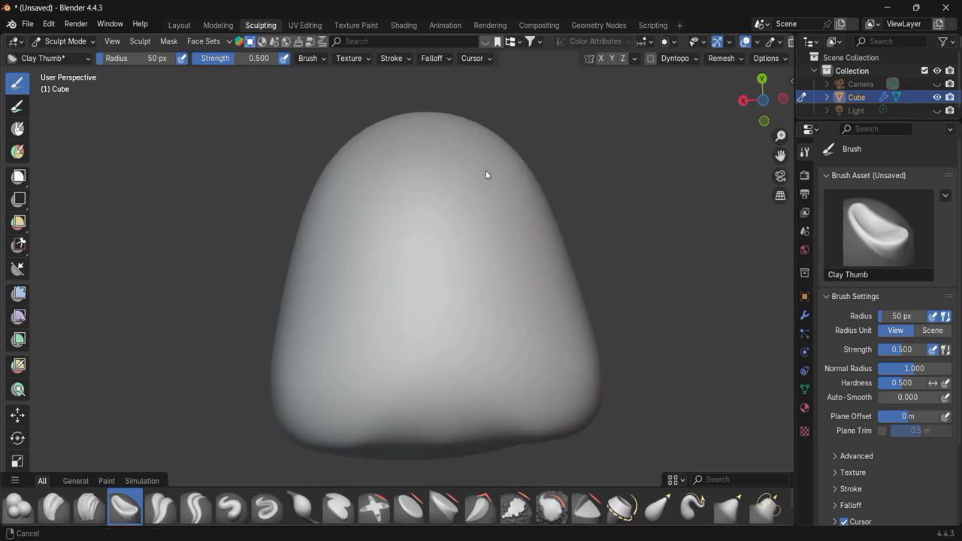
key("g")
left_click(456, 225)
key("s")
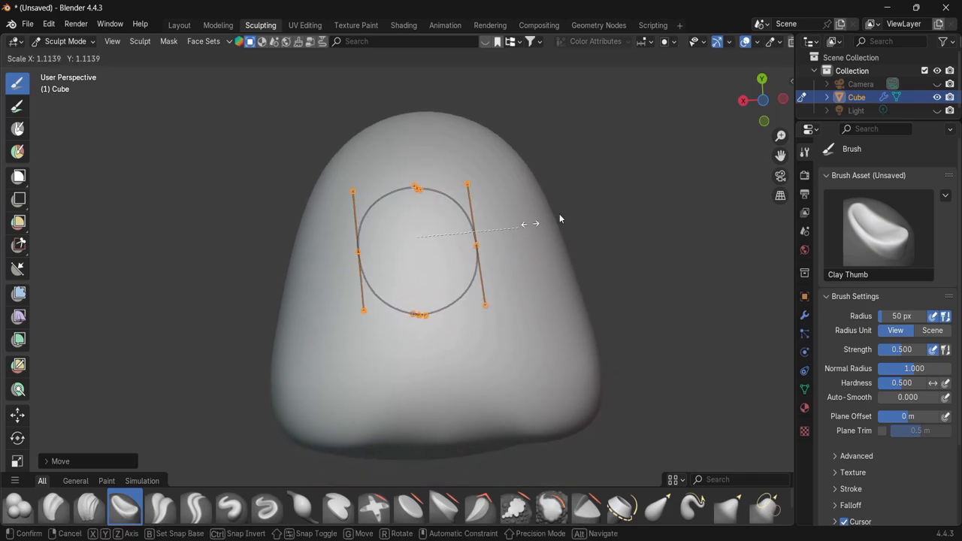
left_click(589, 211)
key("g")
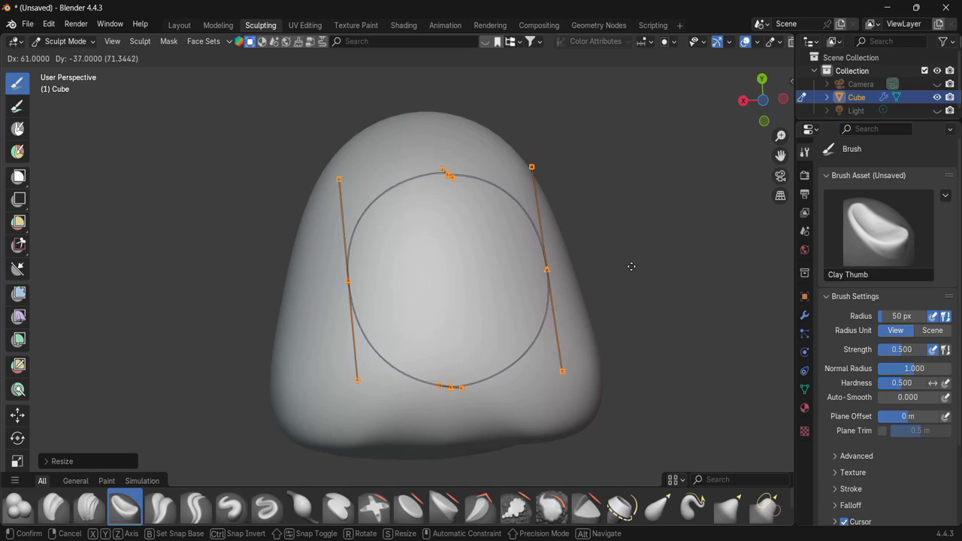
right_click(631, 264)
key("g")
right_click(625, 256)
key("g")
key("y")
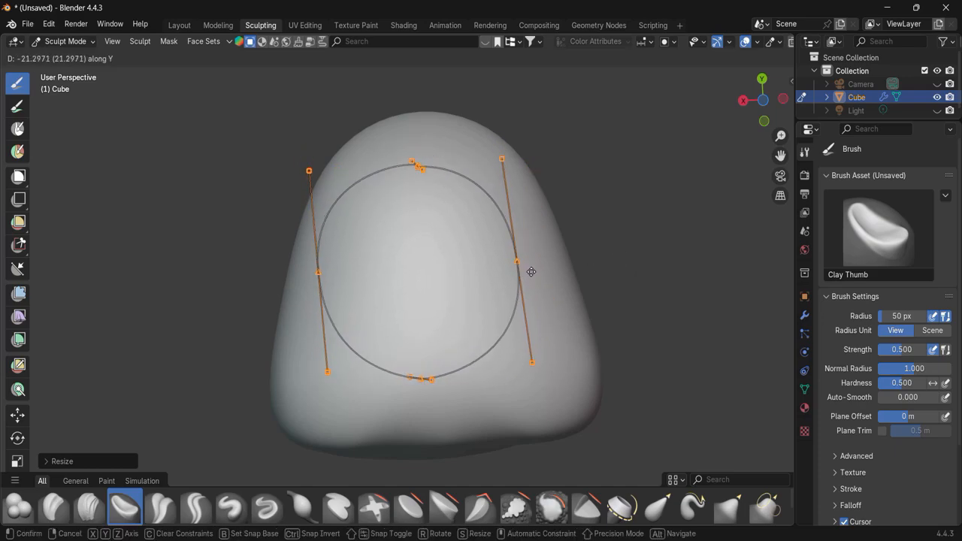
right_click(574, 271)
Step: Scale the paint curve along Y to about 0.77 and sculpt the Clay Thumb stroke along it on the underside
key("s")
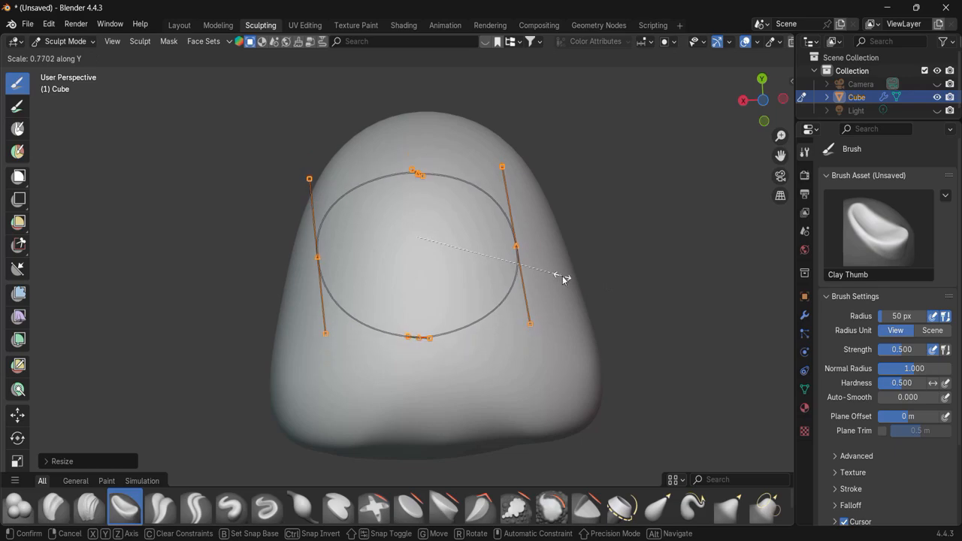
left_click(562, 276)
middle_click_drag(558, 207, 571, 253)
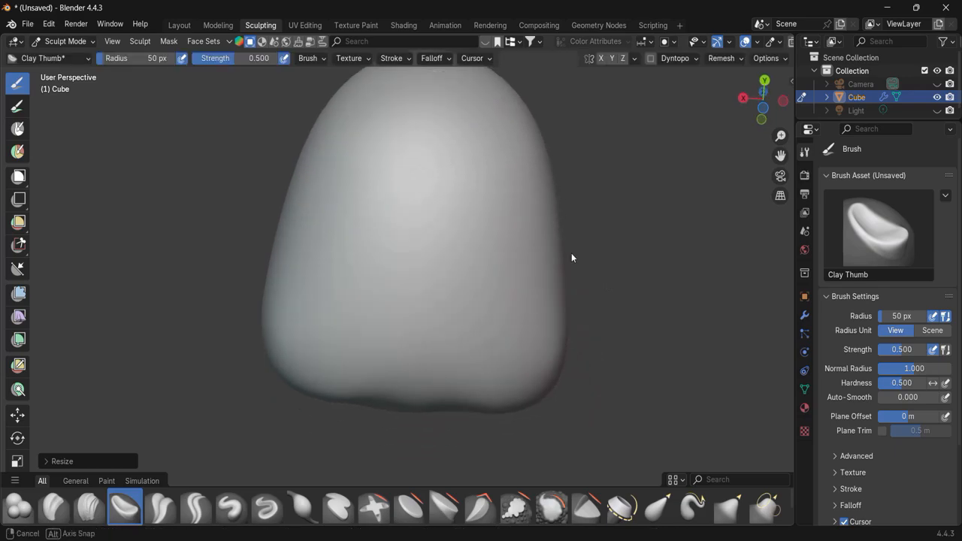
left_click(382, 58)
mouse_move(523, 150)
middle_mouse_down()
mouse_move(582, 266)
mouse_move(601, 232)
mouse_move(691, 236)
mouse_move(592, 357)
mouse_move(512, 251)
mouse_move(504, 197)
mouse_move(639, 290)
middle_mouse_up()
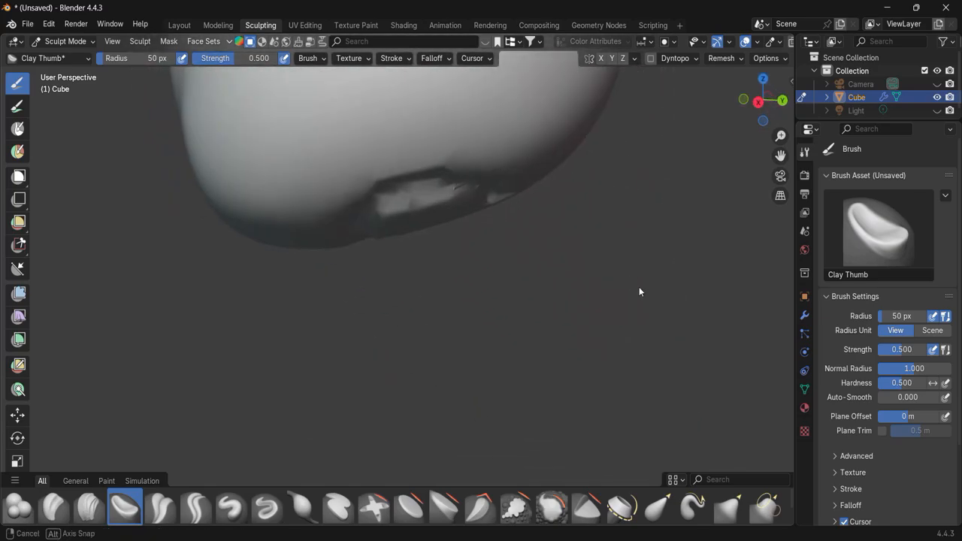
Step: Switch to the Layout workspace and inspect the sculpted cube from the front and side
mouse_move(513, 217)
middle_mouse_down()
mouse_move(559, 260)
mouse_move(518, 254)
middle_mouse_up()
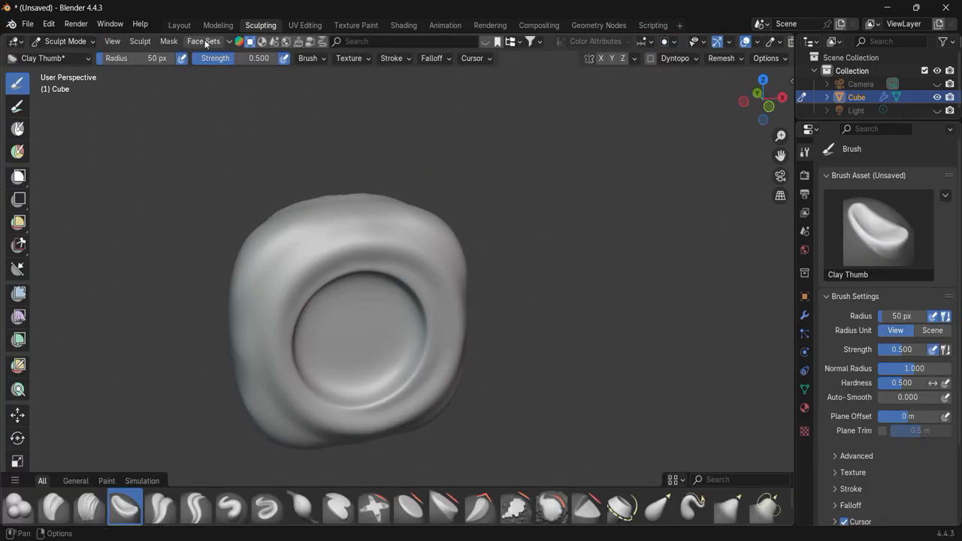
left_click(192, 26)
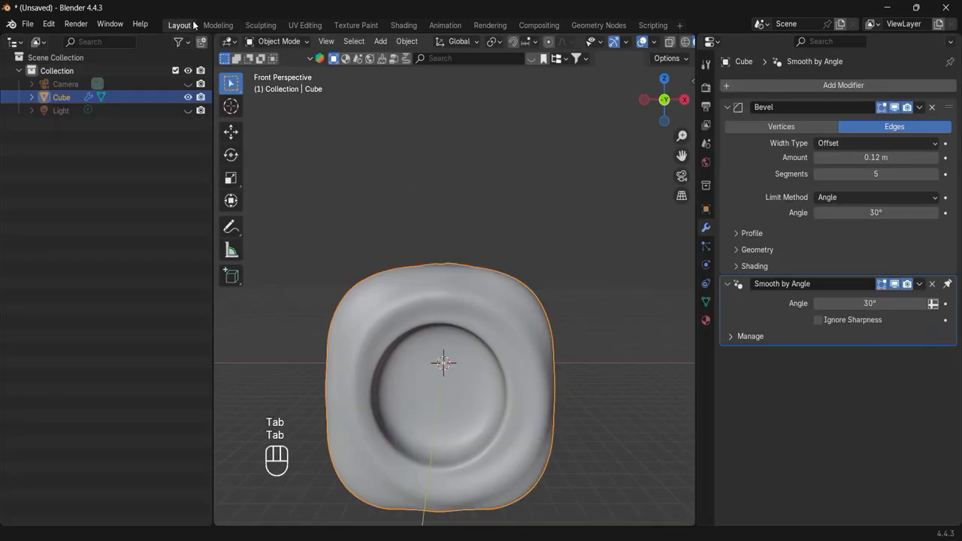
middle_click_drag(422, 278, 263, 248)
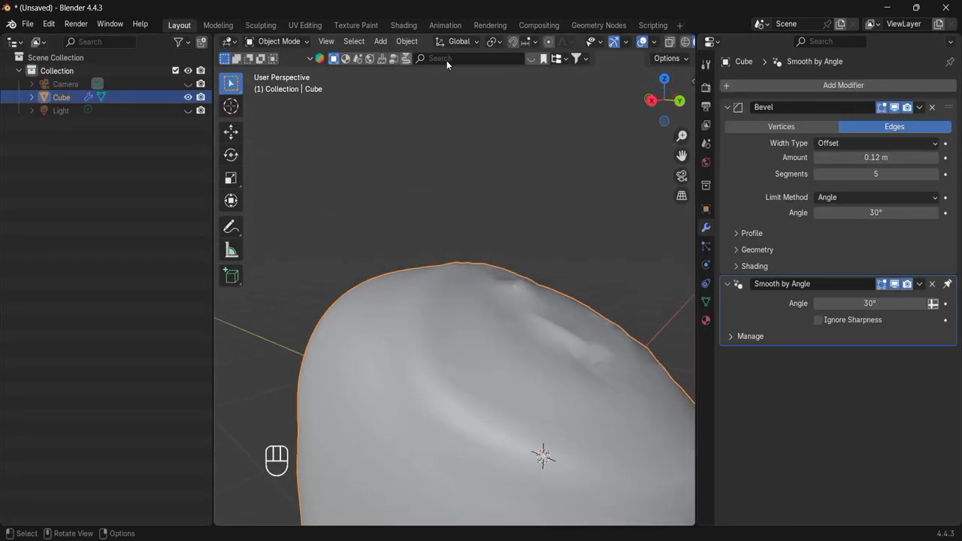